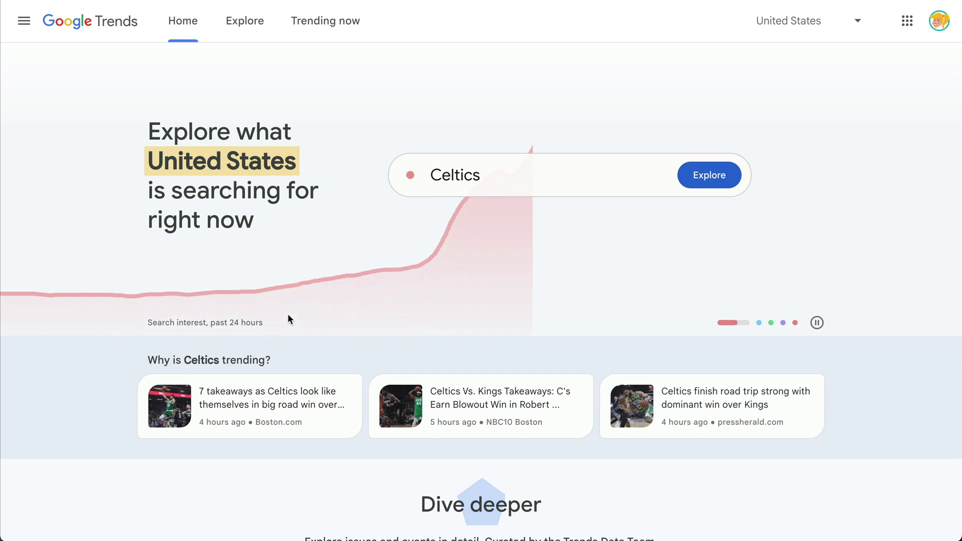
scroll(287, 313, "down", 3)
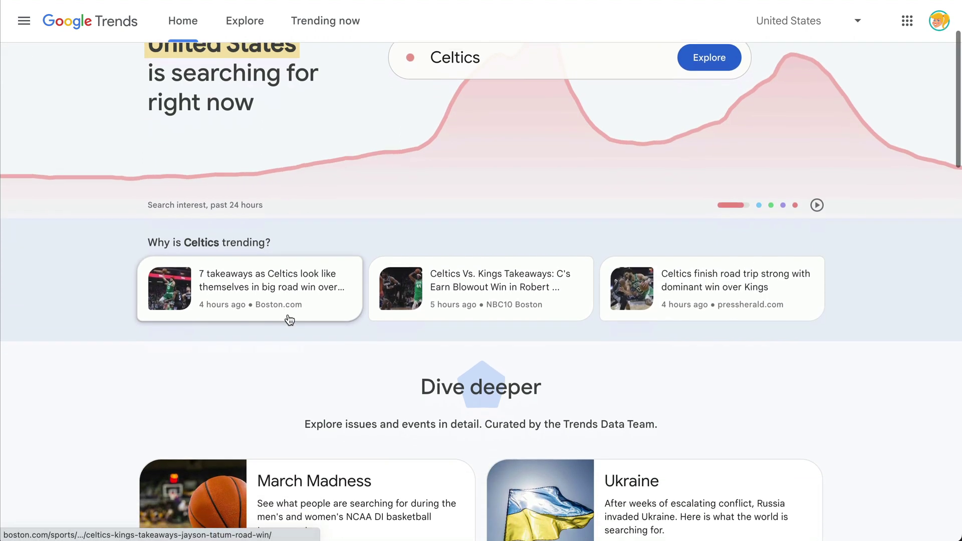
scroll(290, 319, "down", 4)
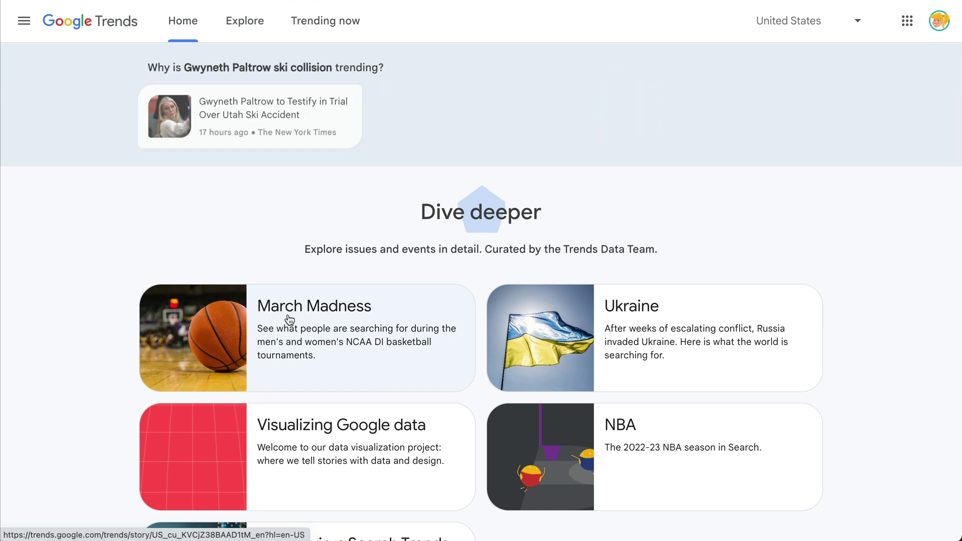
scroll(290, 320, "down", 3)
scroll(289, 320, "down", 8)
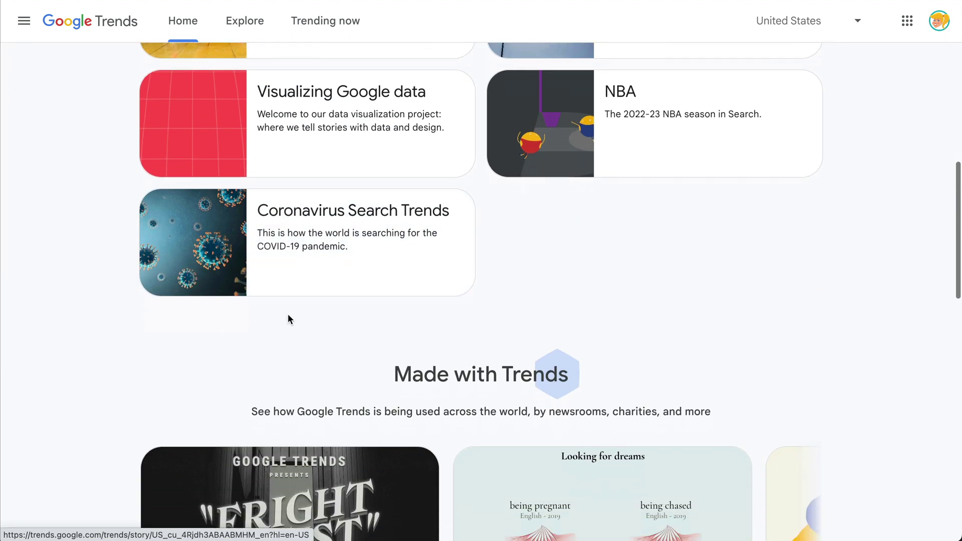
scroll(288, 319, "down", 4)
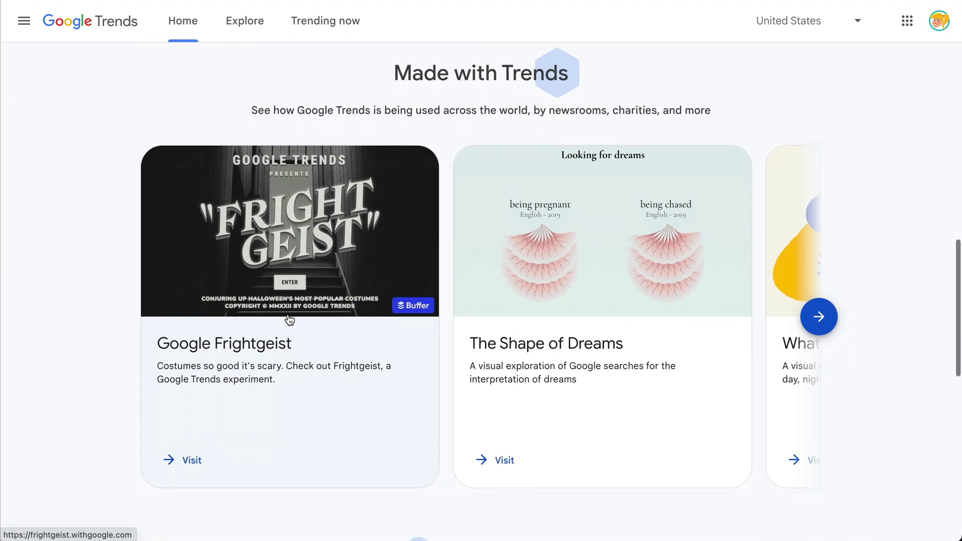
scroll(289, 320, "down", 4)
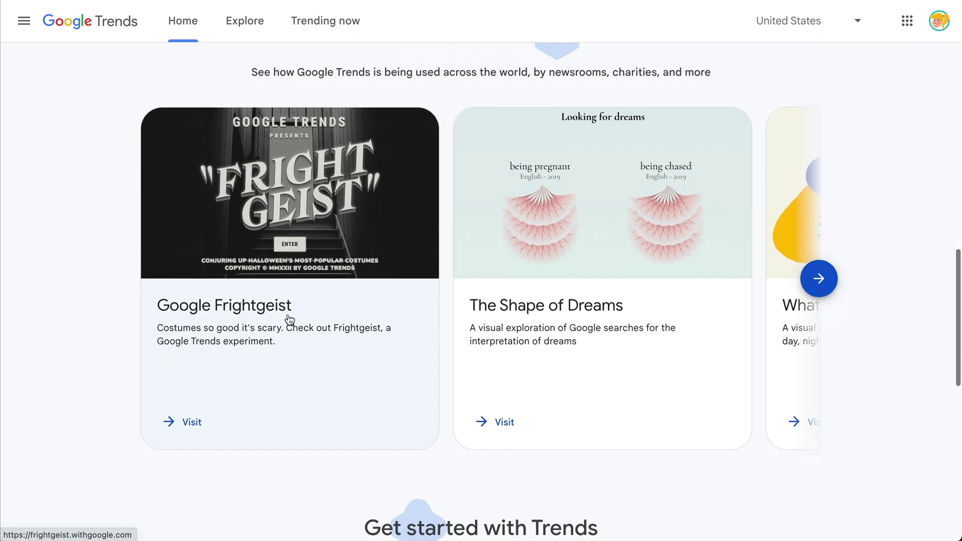
scroll(288, 319, "down", 5)
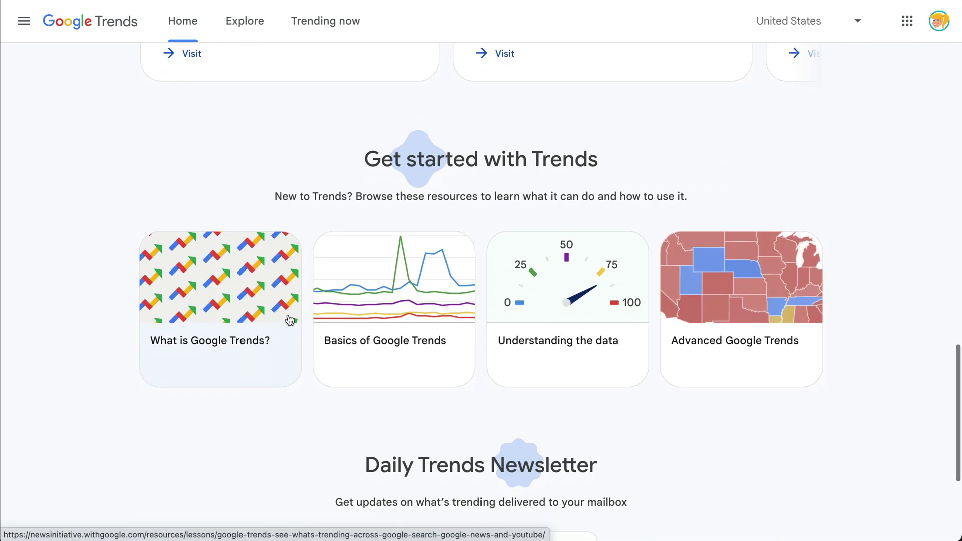
scroll(289, 320, "down", 3)
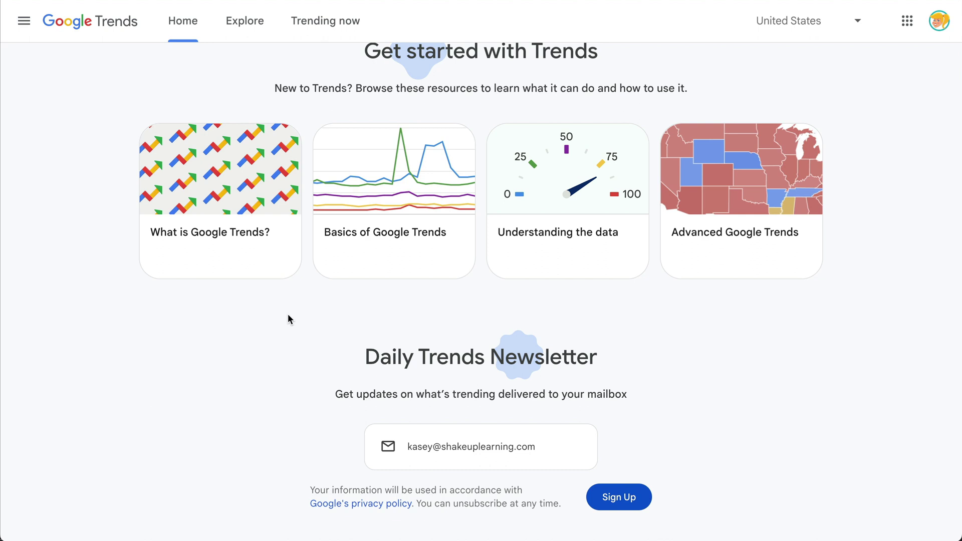
scroll(288, 318, "up", 1)
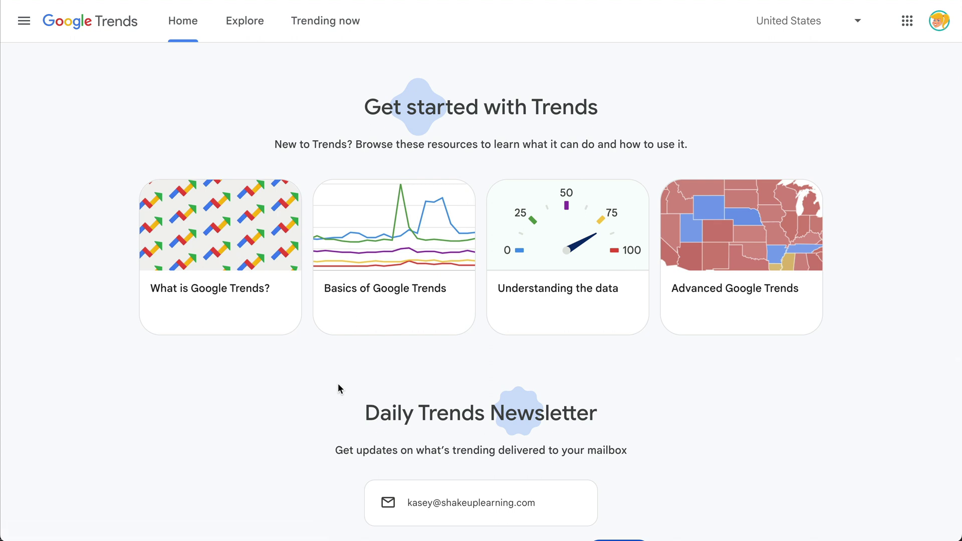
scroll(338, 383, "up", 5)
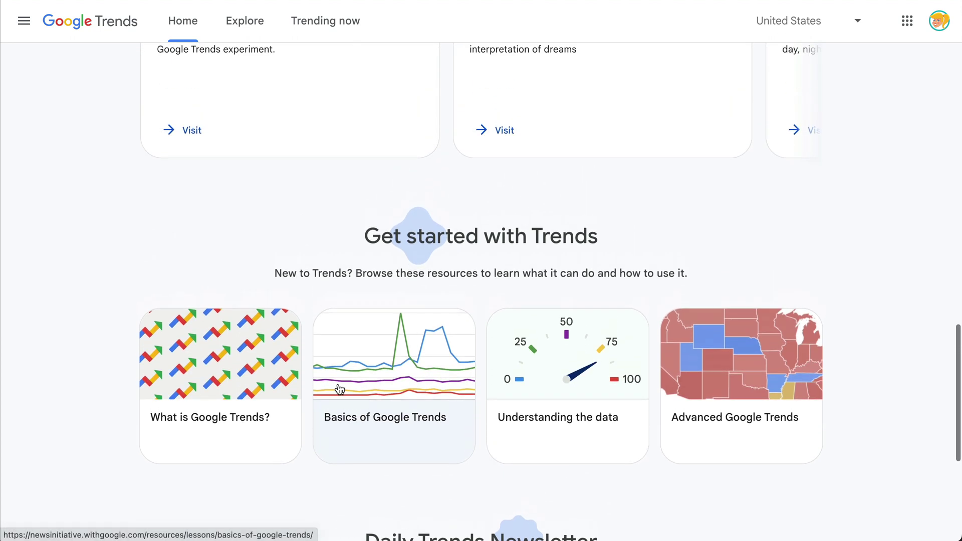
scroll(338, 383, "up", 12)
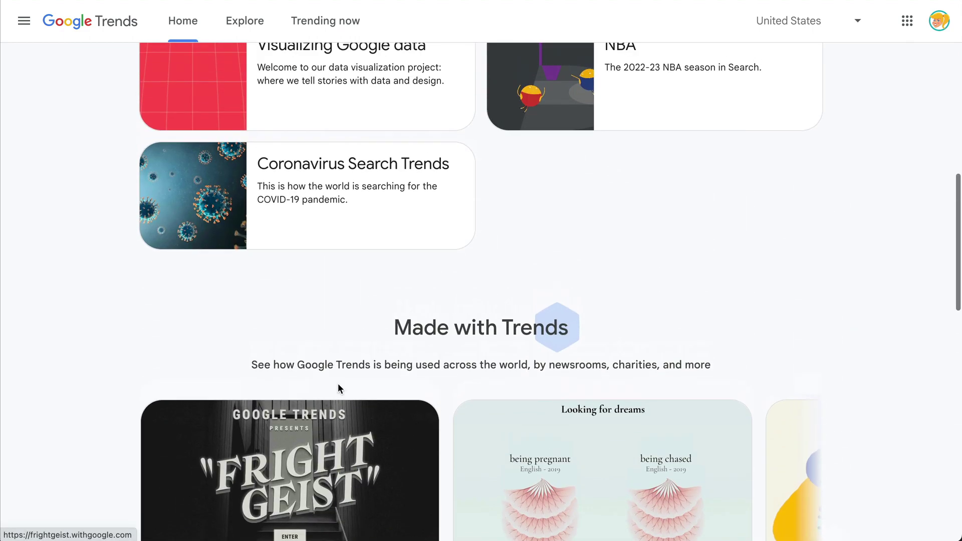
scroll(338, 384, "up", 8)
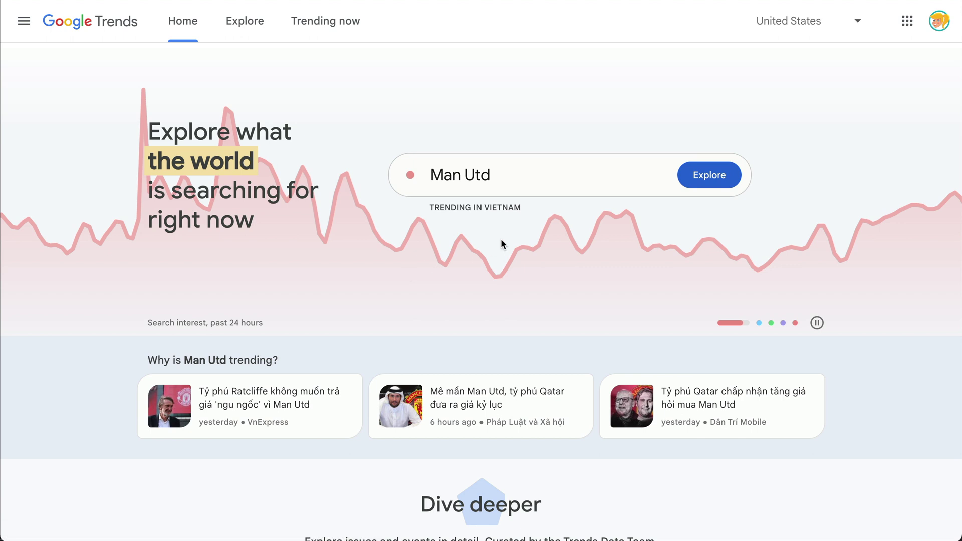
Search Google Trends for 'ai'.
left_click(539, 181)
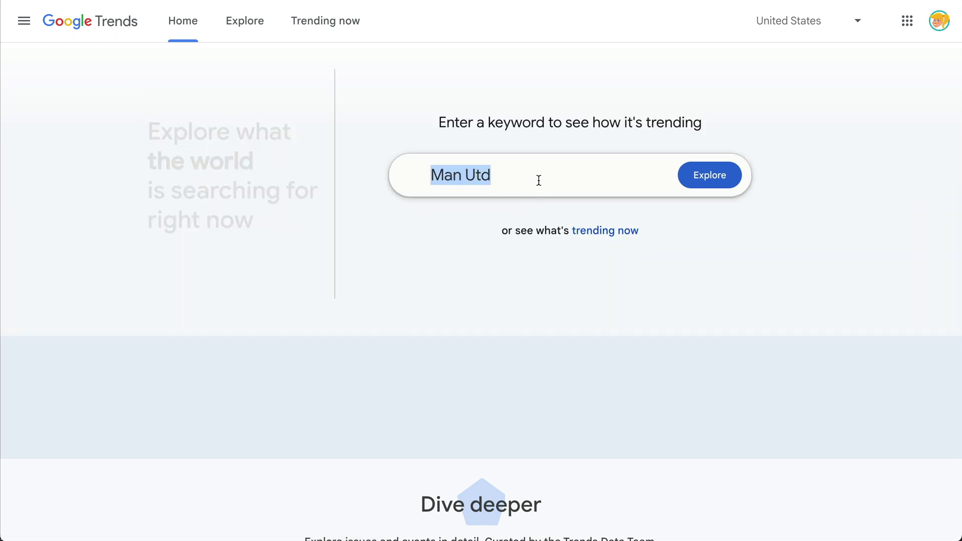
type("ai")
key("Return")
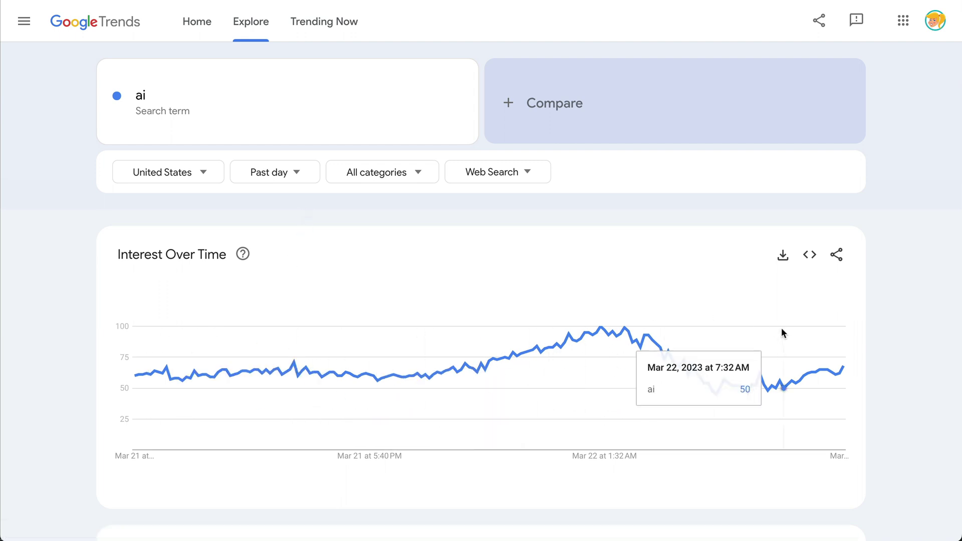
Change the time range to Past 12 months and scroll through the results.
left_click(298, 175)
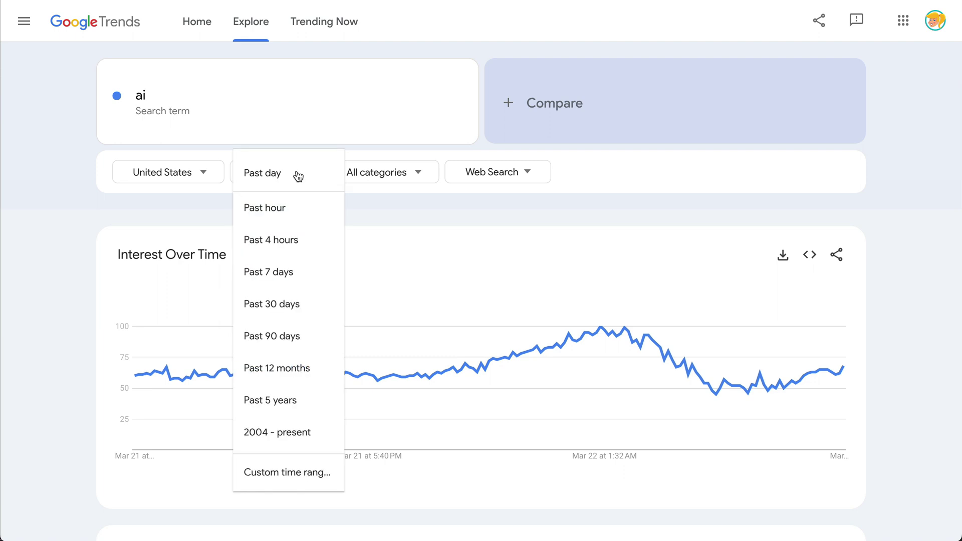
left_click(313, 383)
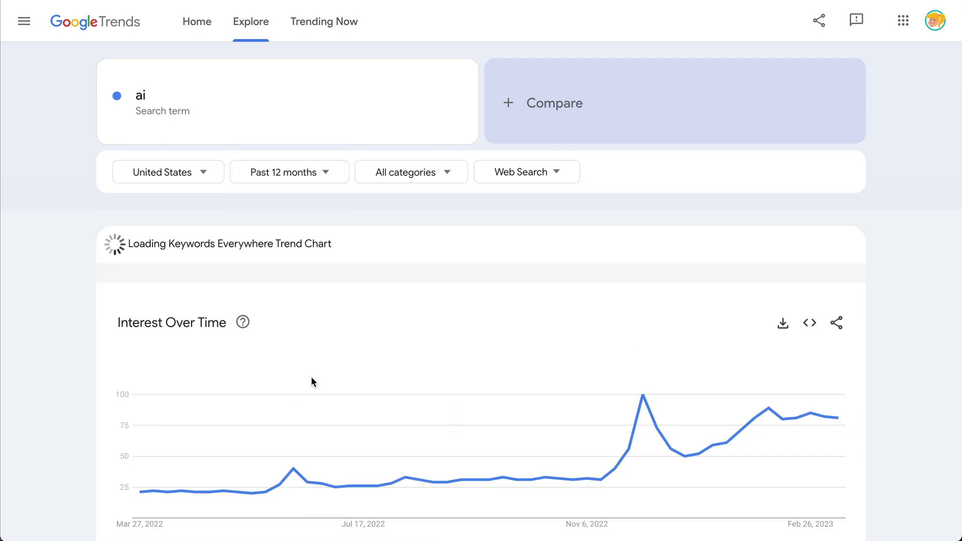
scroll(911, 412, "down", 3)
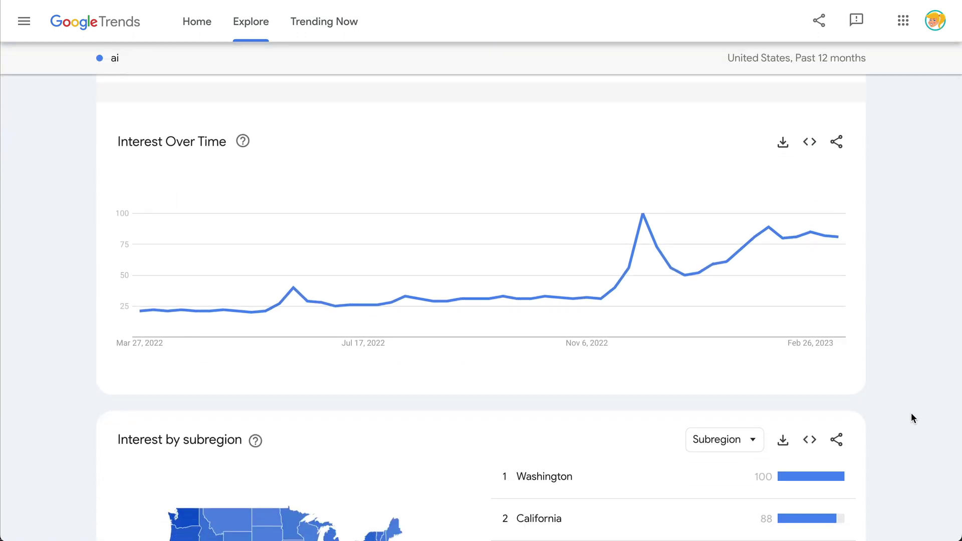
scroll(911, 414, "down", 3)
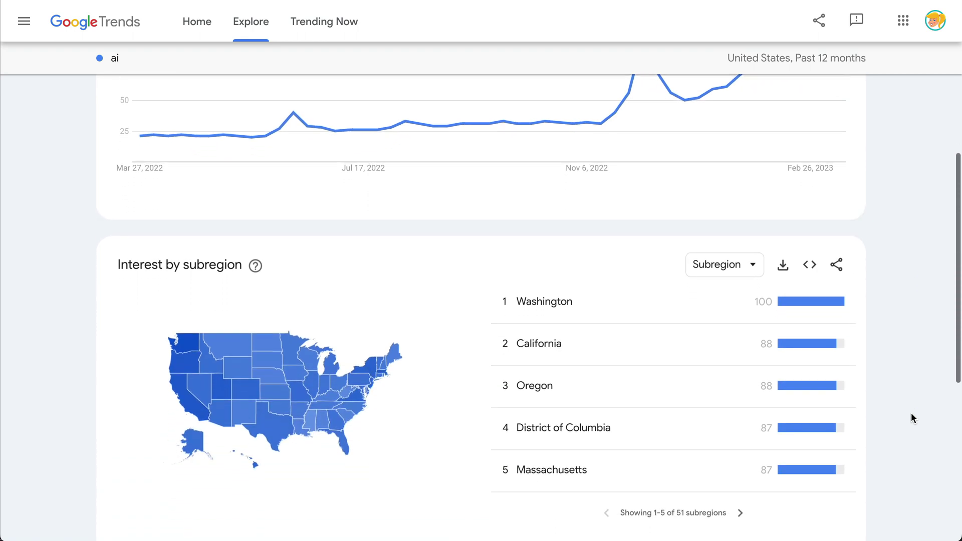
scroll(911, 416, "down", 2)
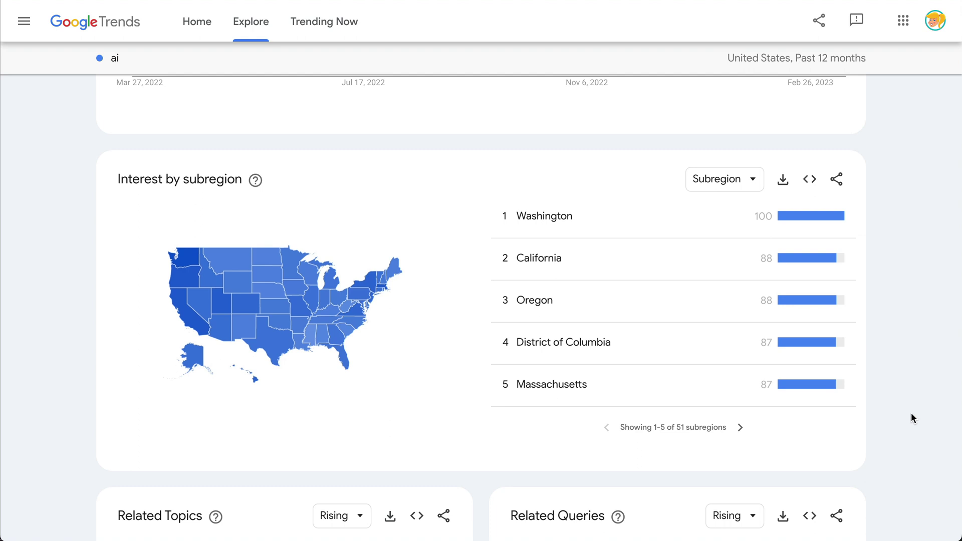
scroll(911, 418, "down", 4)
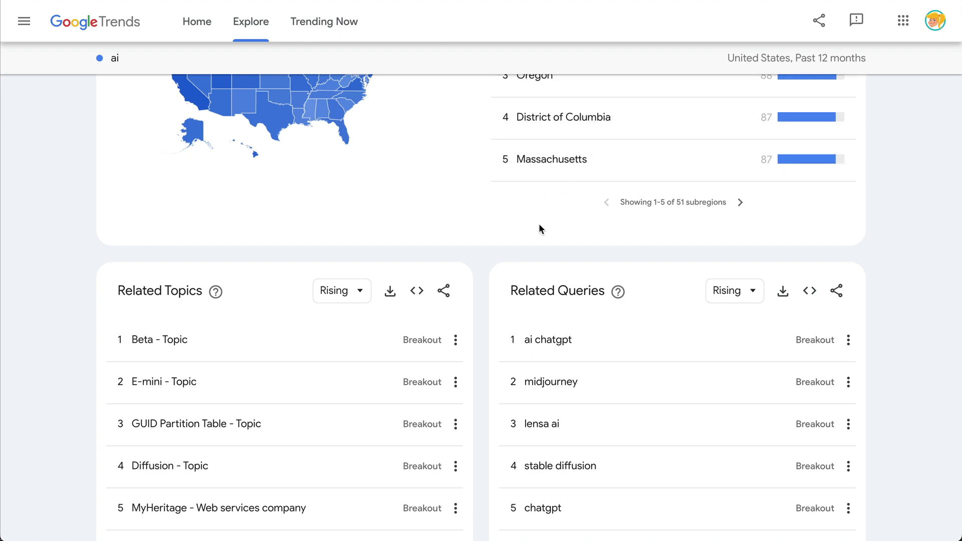
Page through the related topics for ai, results 6 to 20.
scroll(539, 225, "down", 1)
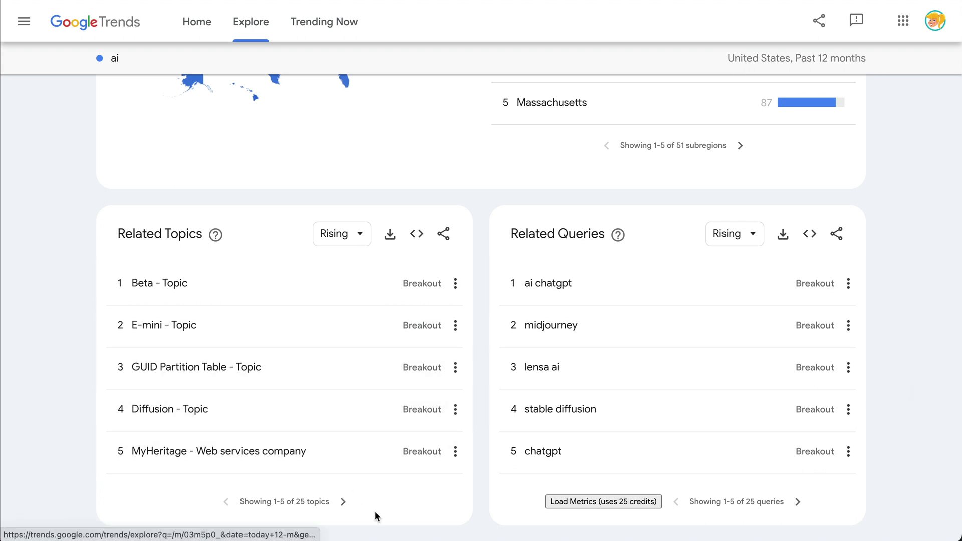
left_click(343, 503)
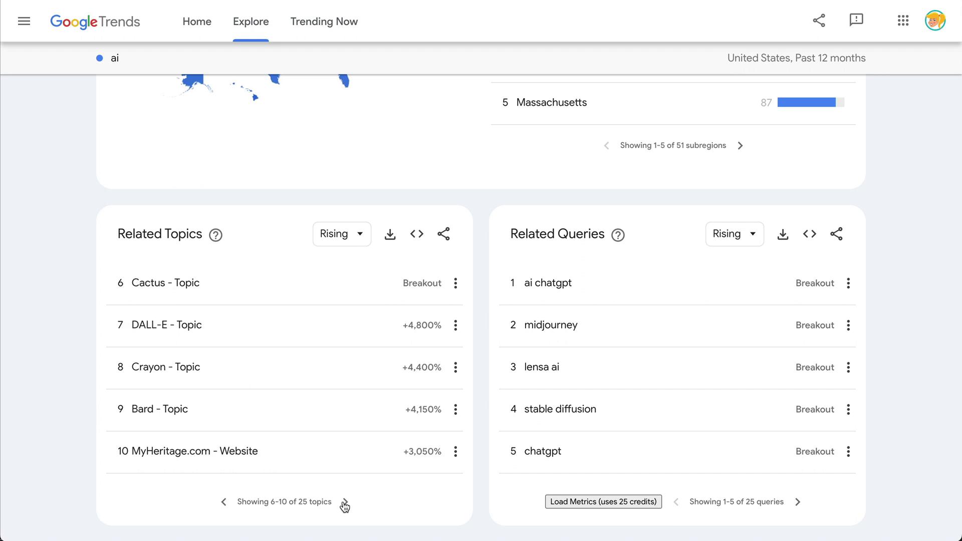
left_click(345, 504)
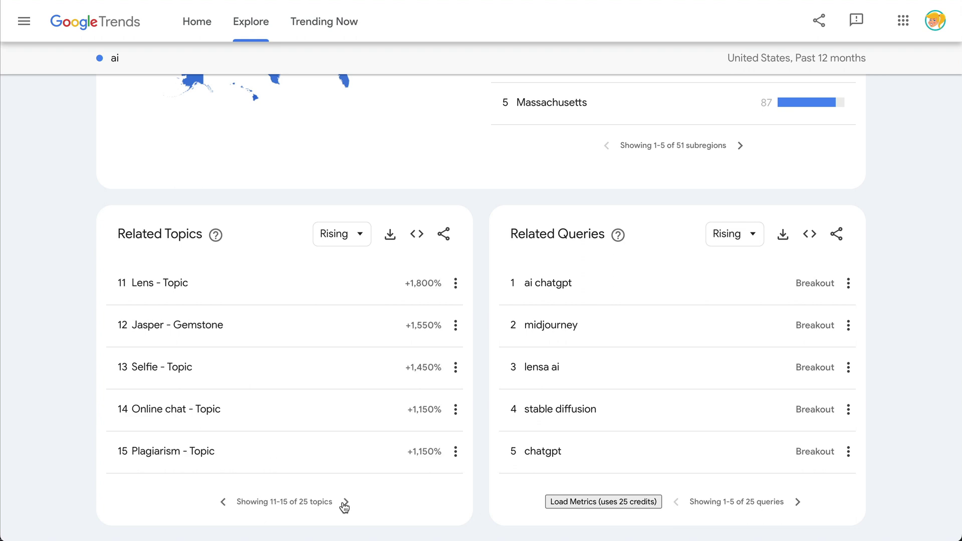
left_click(345, 503)
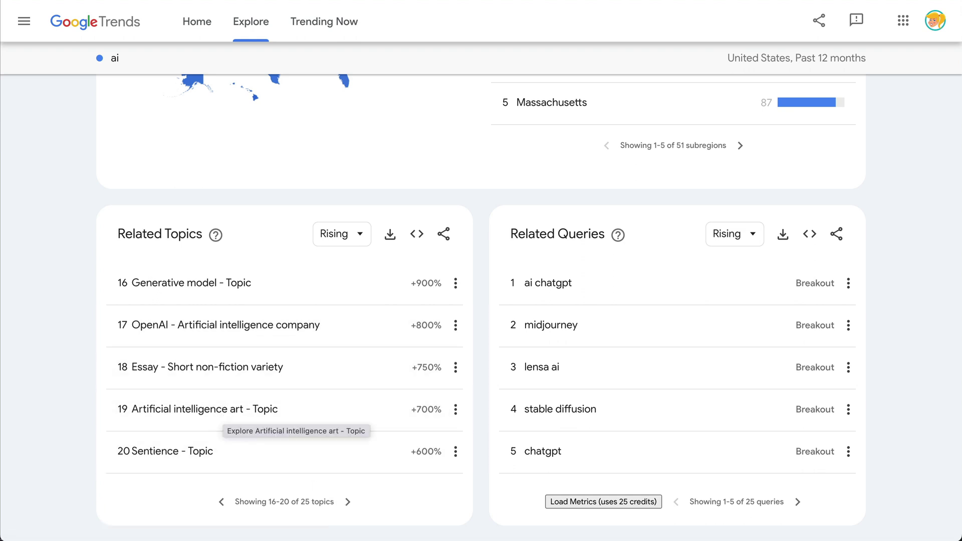
Check the next rising page, return to topics 16–20, and open Artificial intelligence art.
left_click(347, 502)
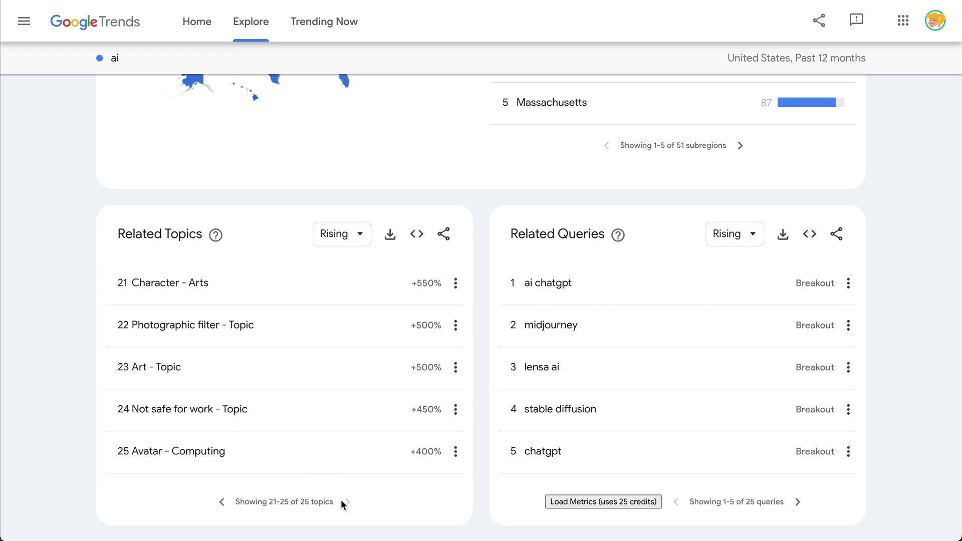
left_click(222, 502)
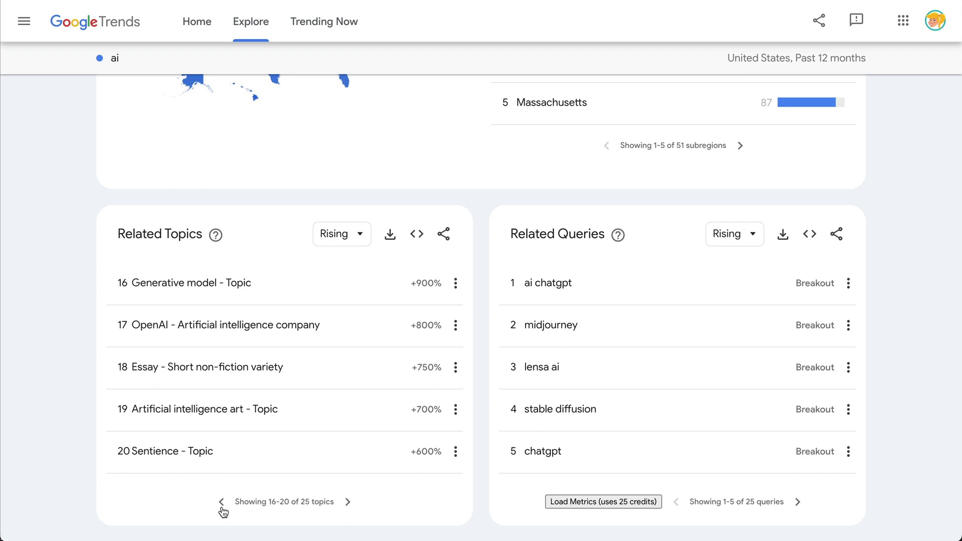
left_click(250, 417)
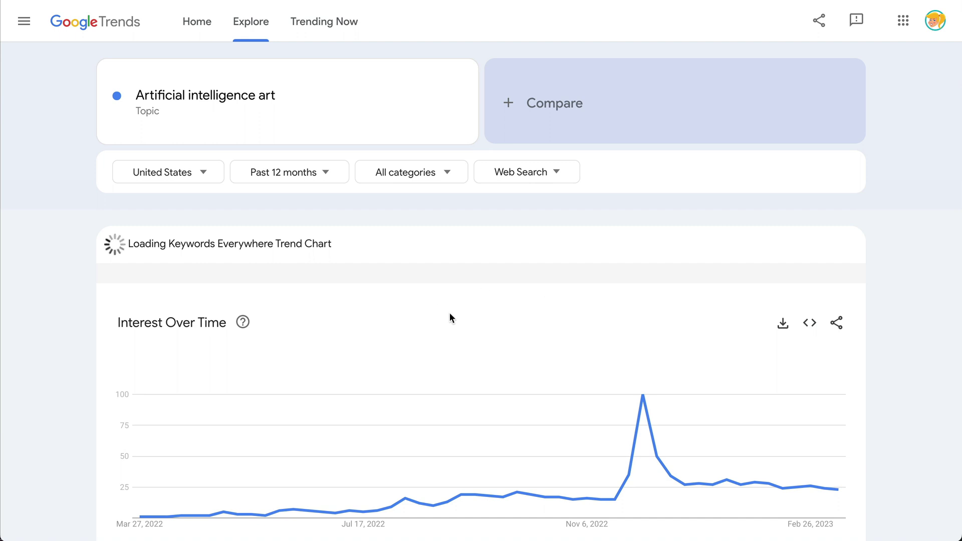
scroll(450, 317, "down", 1)
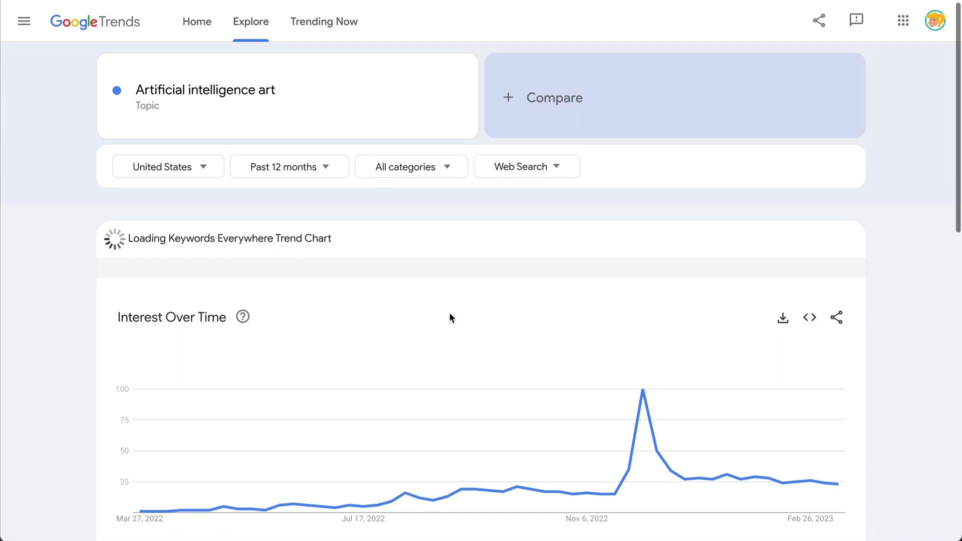
scroll(450, 317, "down", 4)
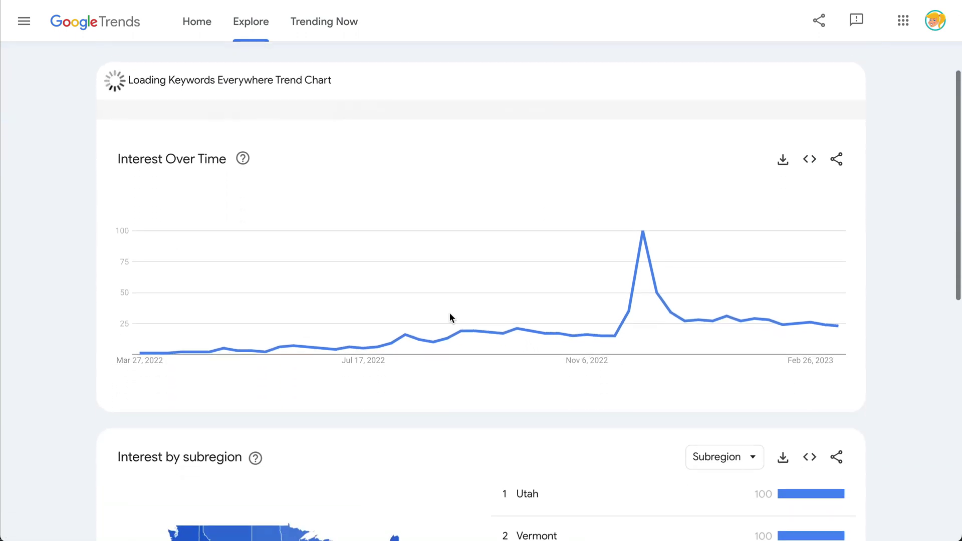
scroll(313, 327, "up", 2)
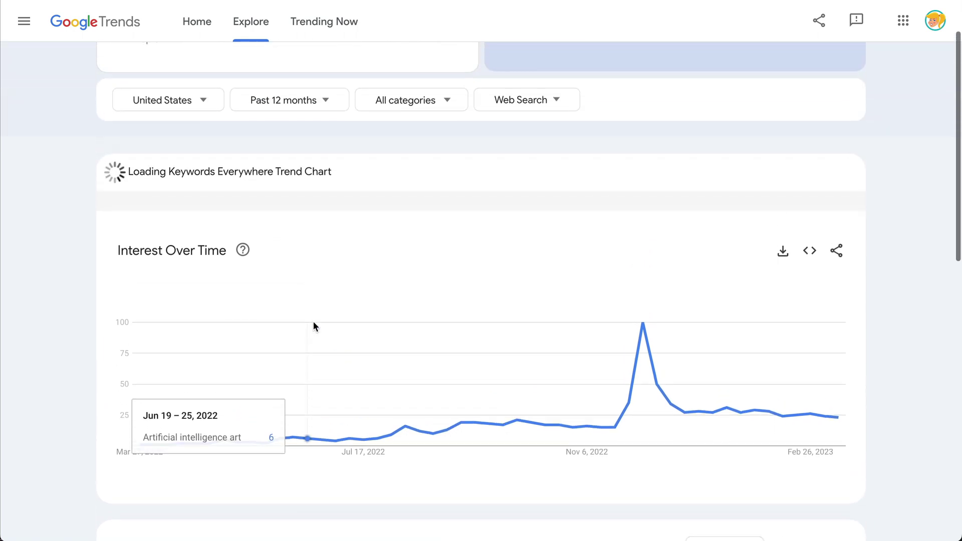
scroll(314, 326, "down", 9)
scroll(314, 327, "down", 3)
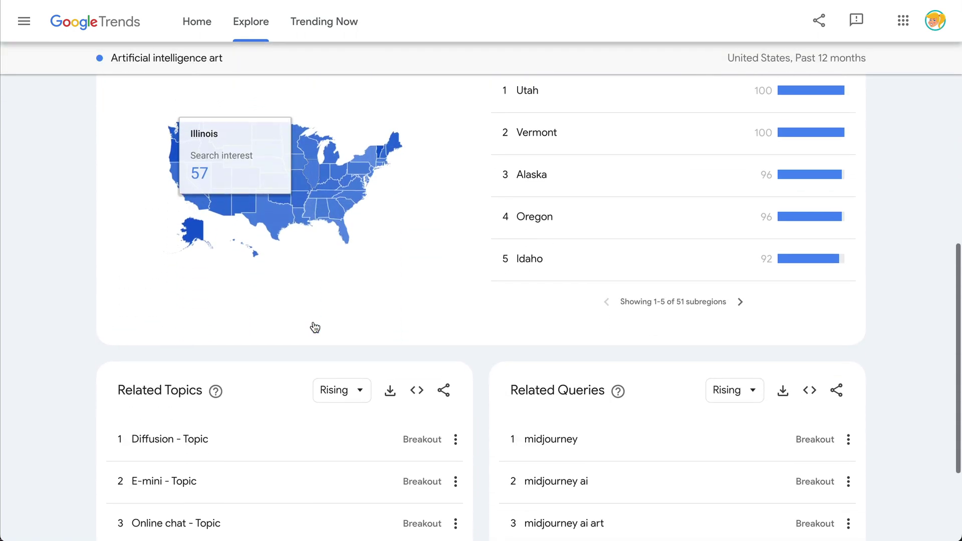
scroll(313, 327, "up", 1)
scroll(314, 326, "down", 3)
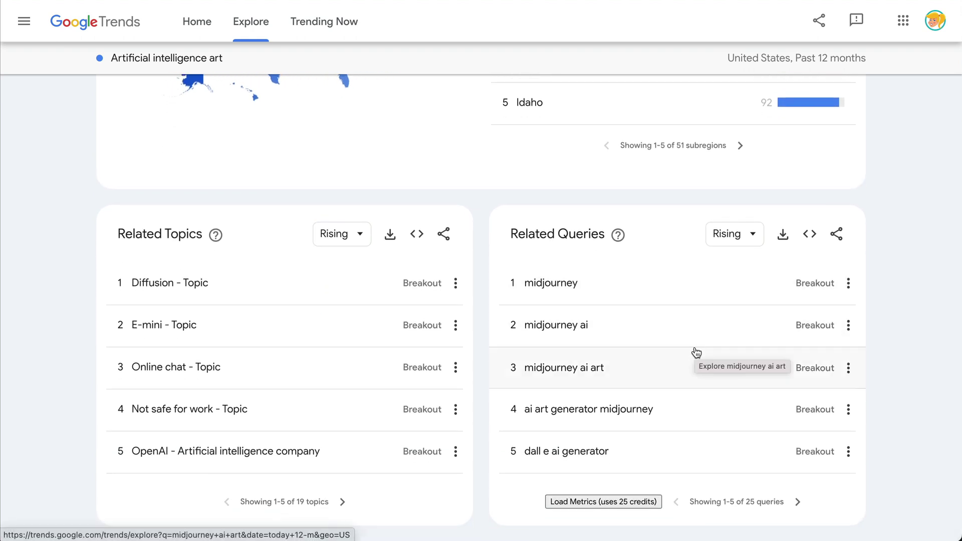
scroll(875, 243, "up", 7)
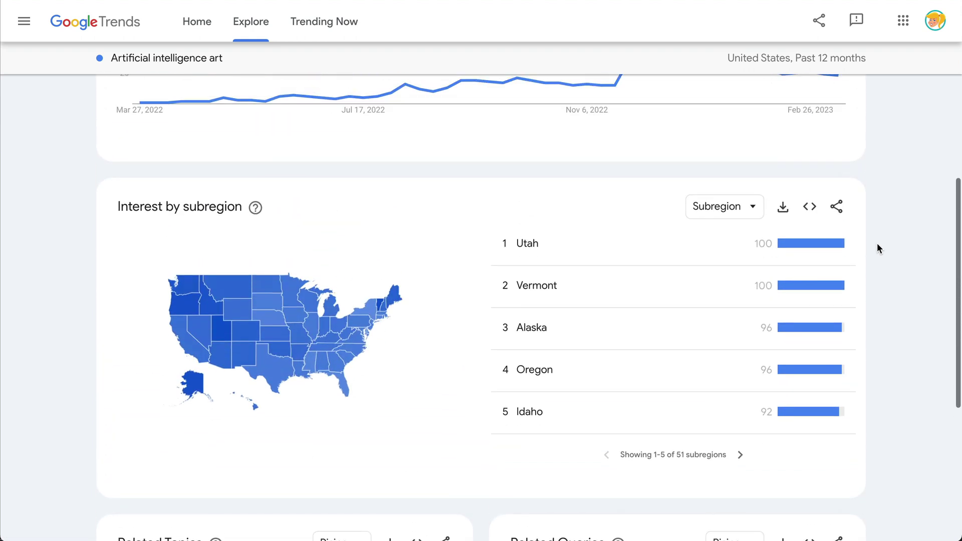
scroll(877, 244, "up", 1)
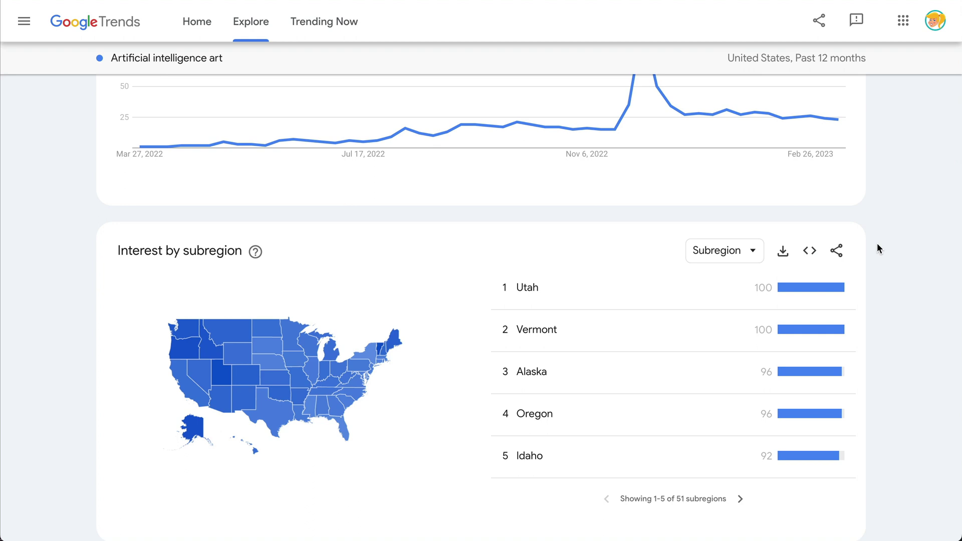
scroll(877, 244, "up", 8)
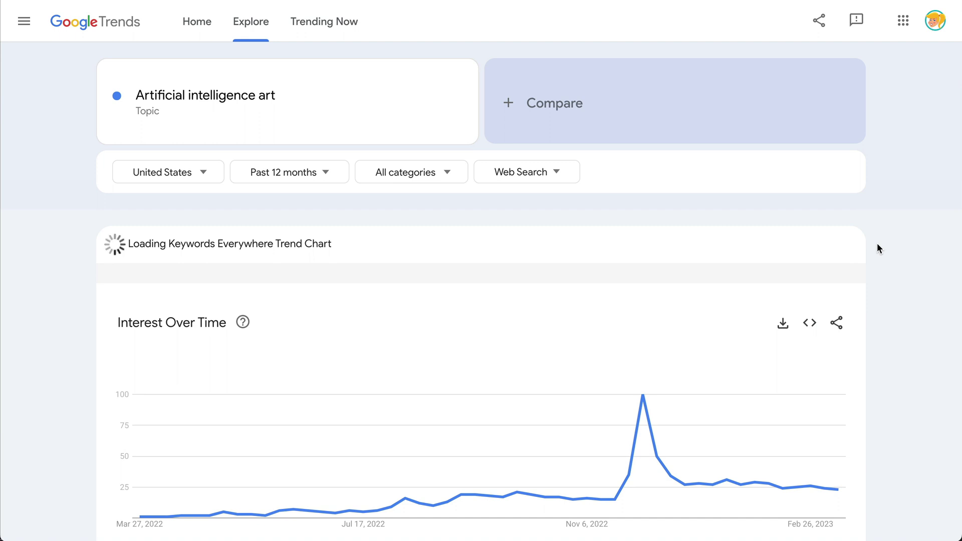
Switch to Trending Now and scroll through the Daily Search Trends list.
left_click(338, 22)
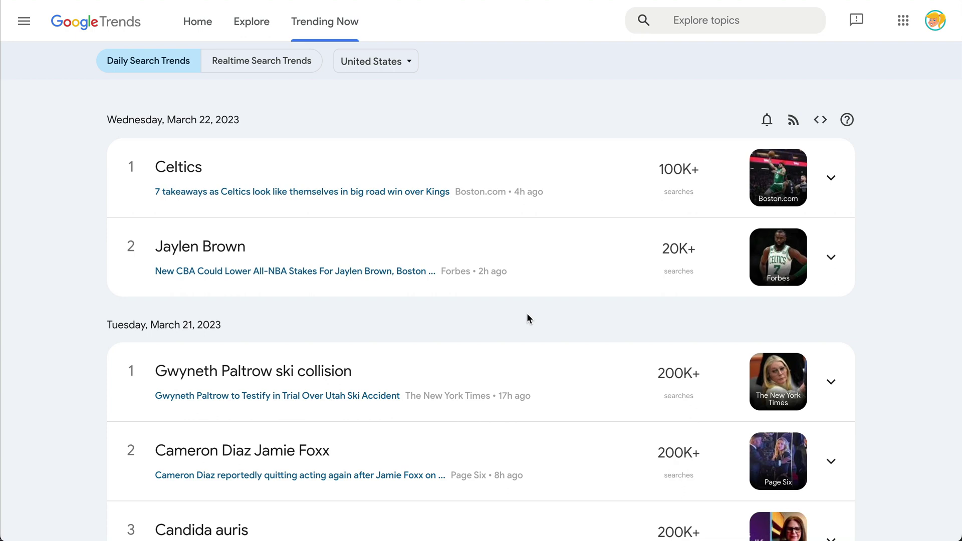
scroll(530, 260, "down", 3)
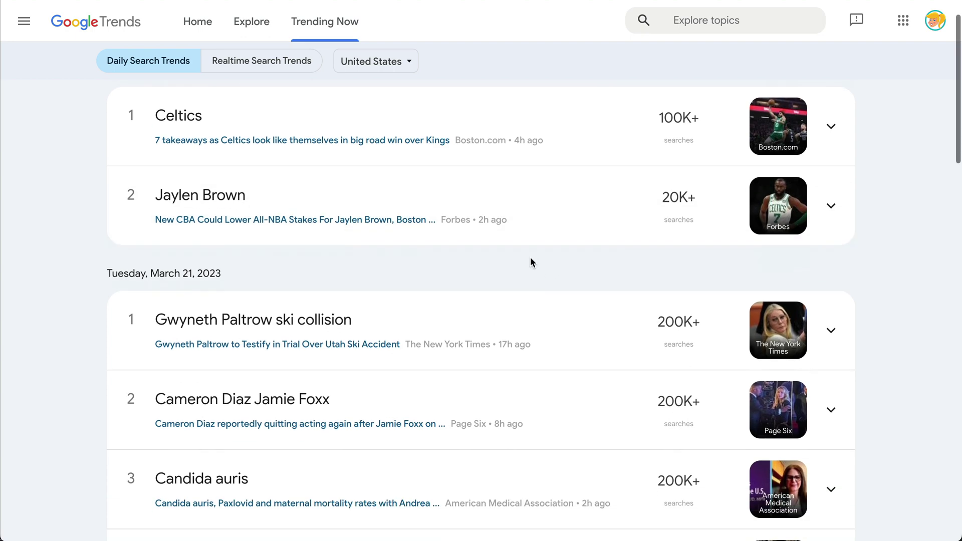
scroll(531, 263, "down", 4)
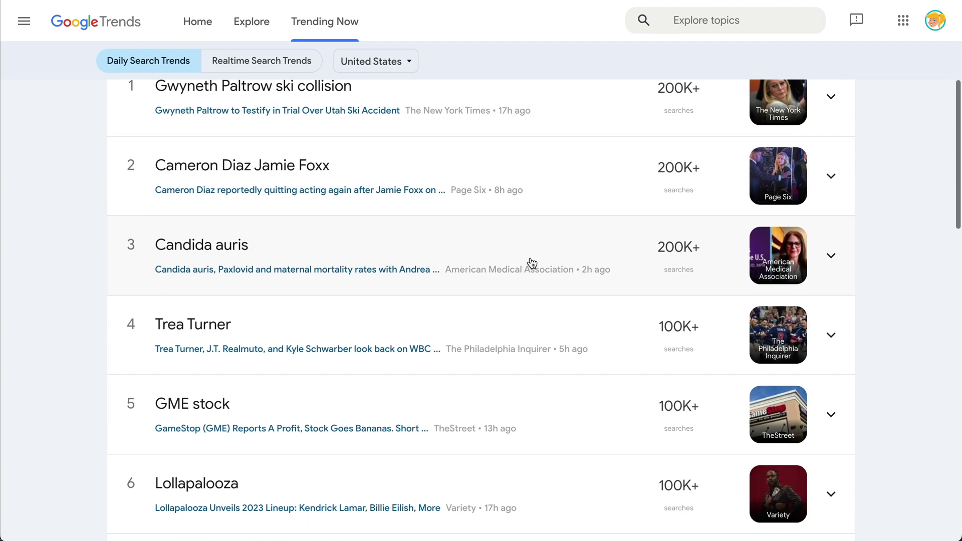
scroll(531, 262, "down", 1)
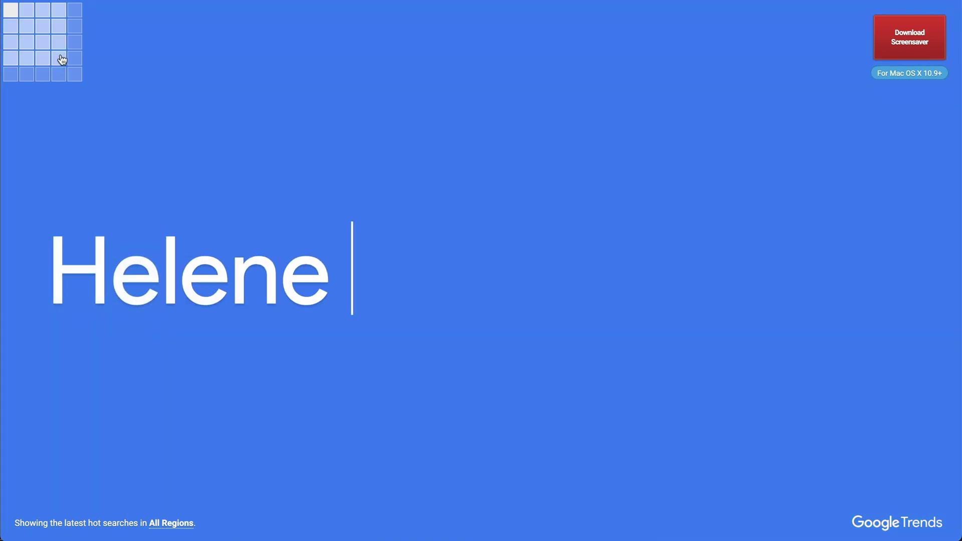
Set the visualizer to a 4x4 tile grid and browse the region list.
left_click(61, 60)
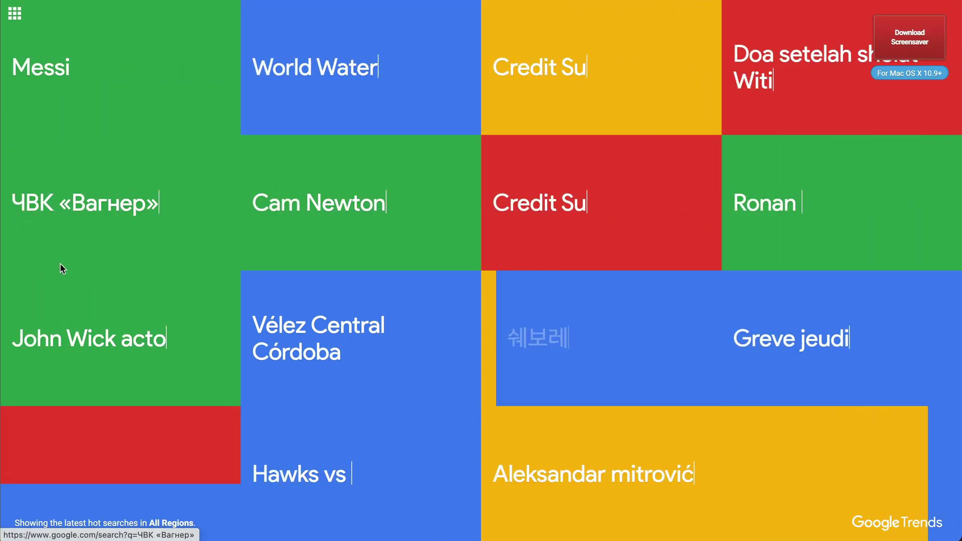
left_click(186, 523)
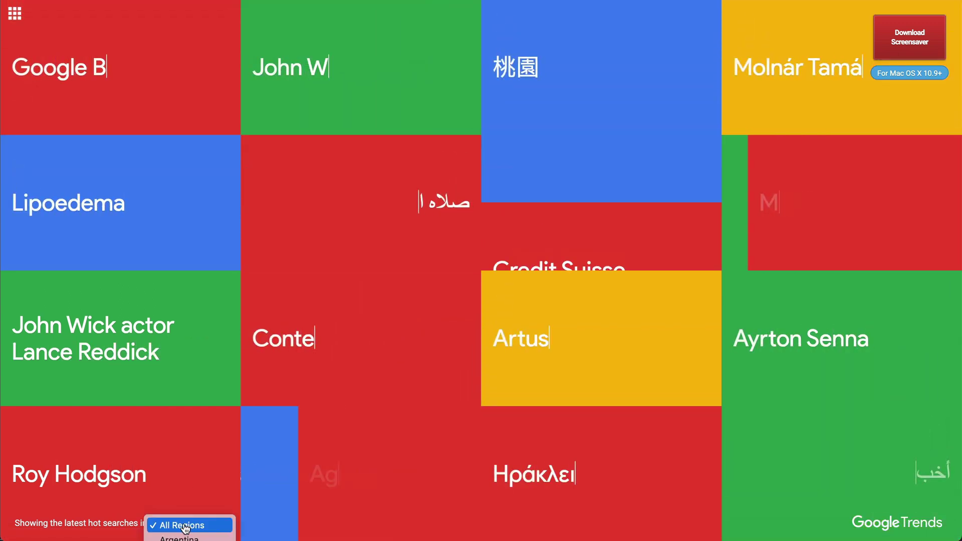
scroll(186, 528, "down", 10)
scroll(186, 528, "down", 5)
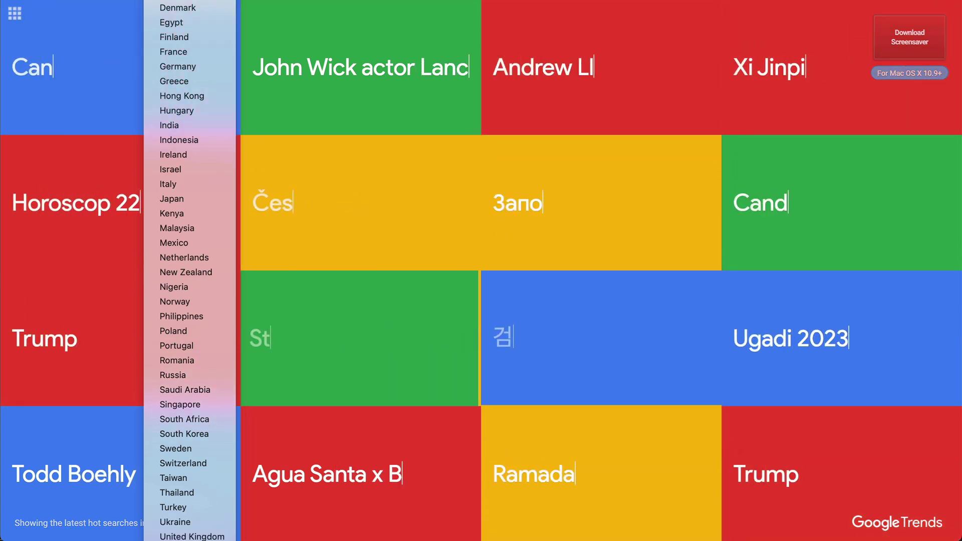
Limit hot searches to United States and enlarge the grid to 5x5 tiles.
scroll(185, 528, "down", 1)
left_click(192, 531)
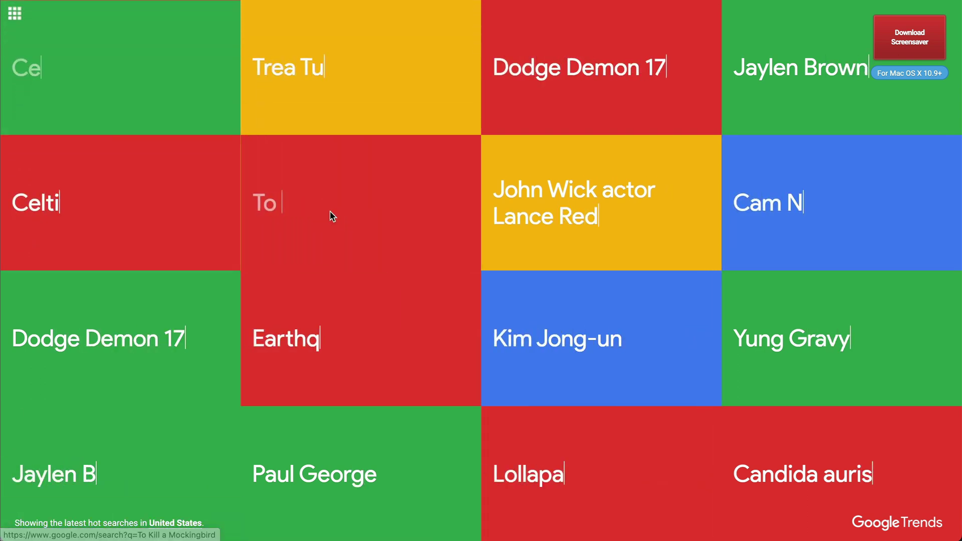
mouse_move(15, 14)
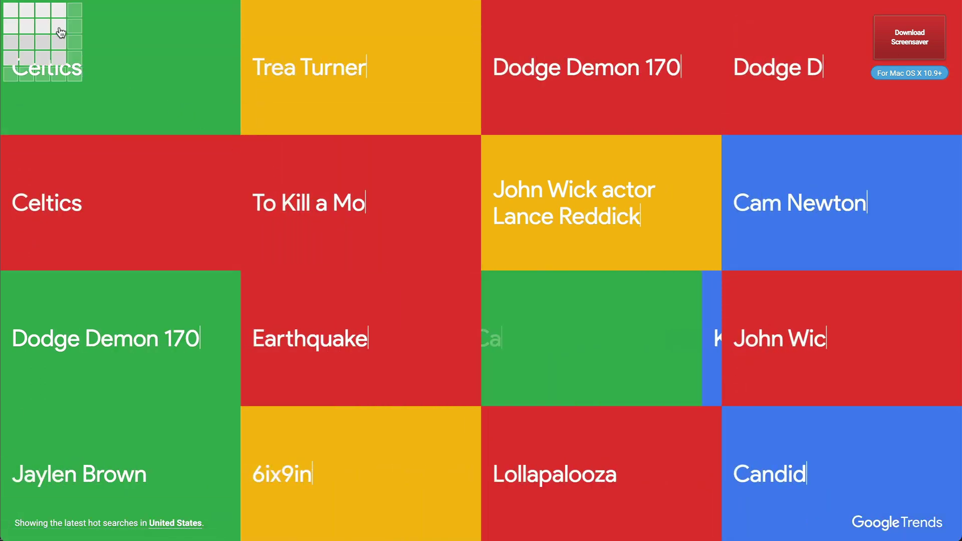
left_click(80, 73)
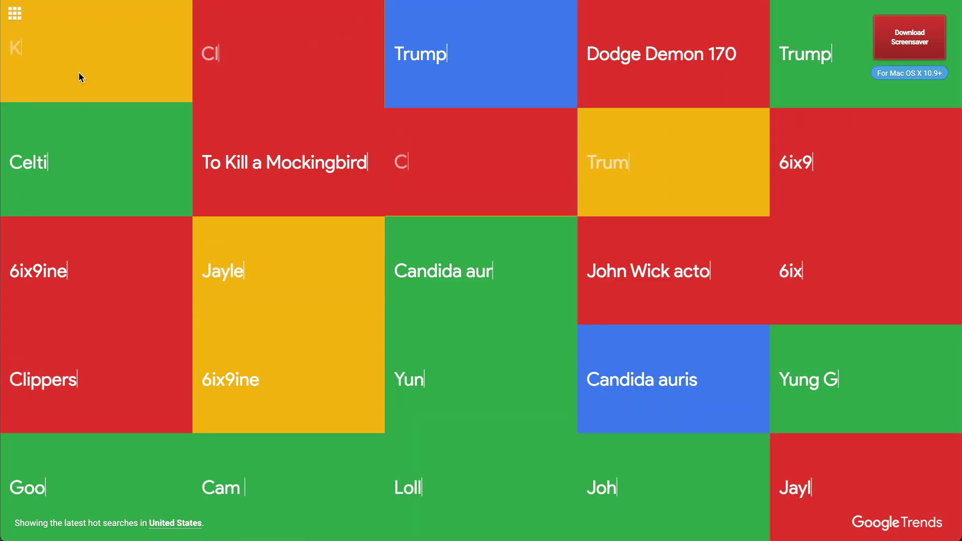